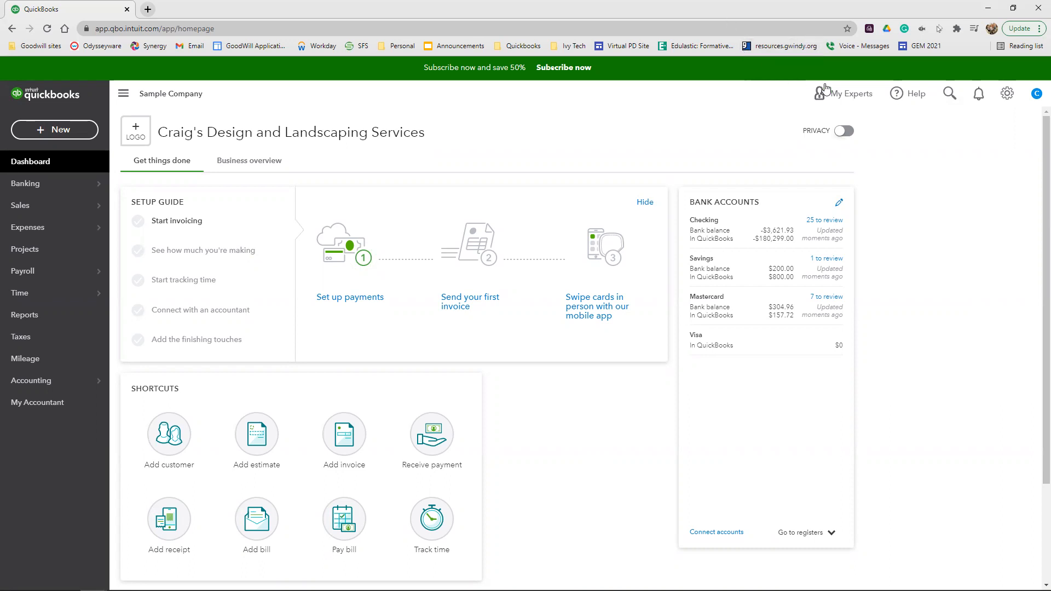
Start a new check to Cashier, saved as a new vendor, with payment date 09/06/2026.
left_click(83, 128)
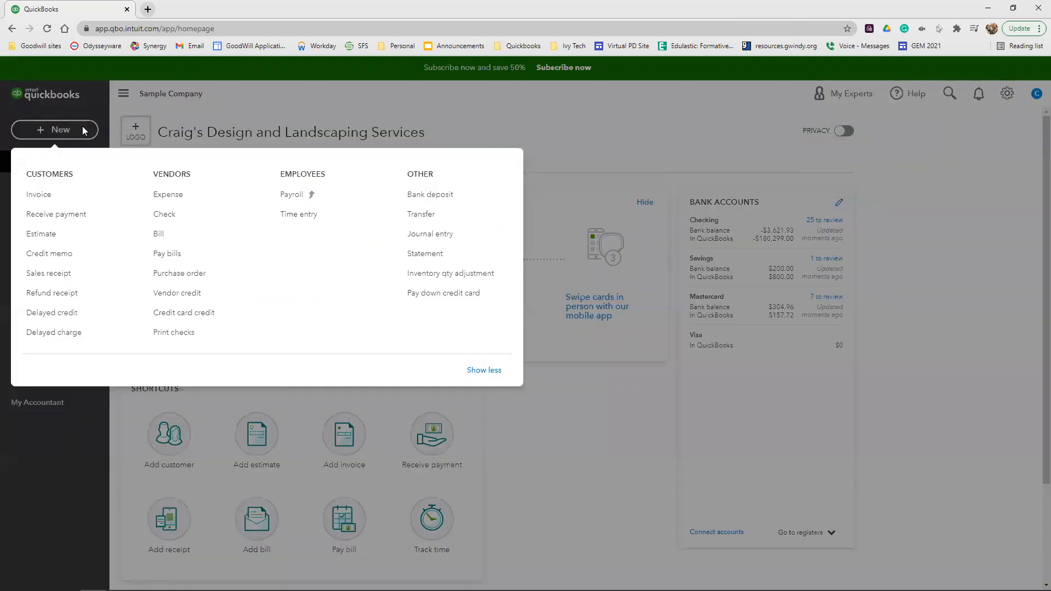
left_click(165, 214)
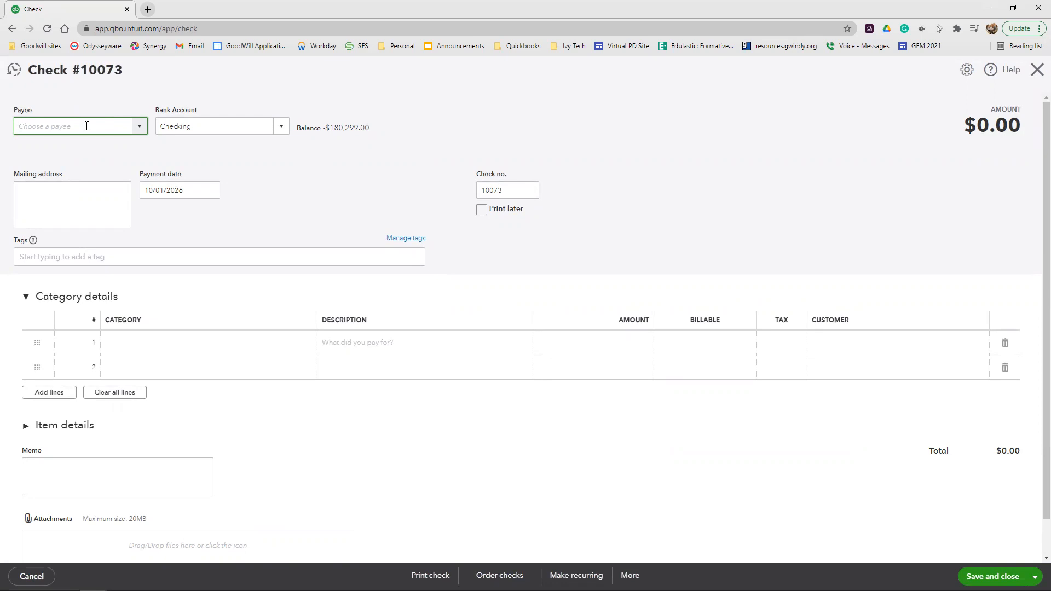
type("C")
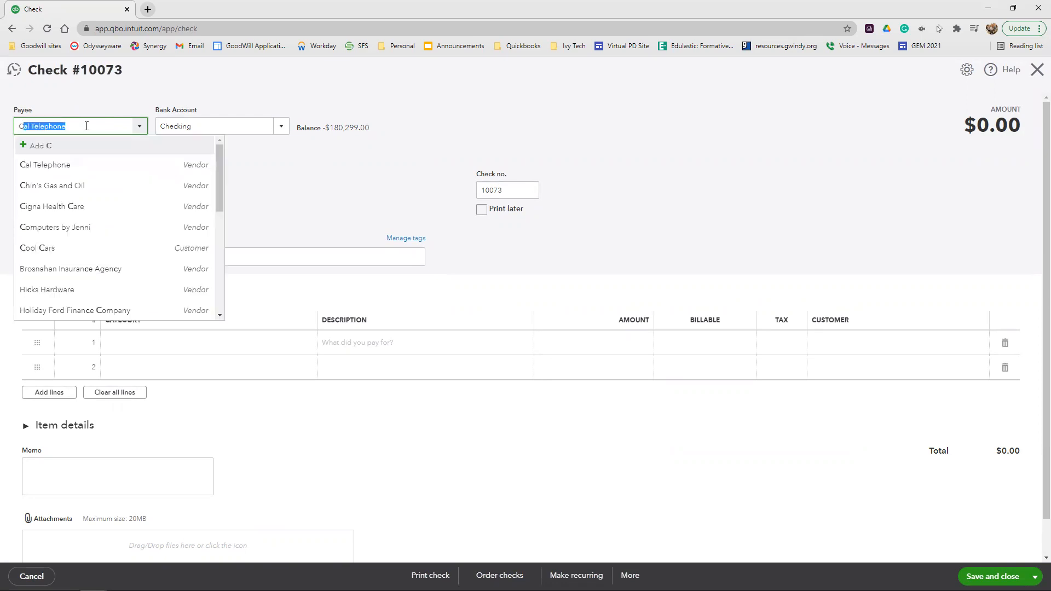
type("ashier")
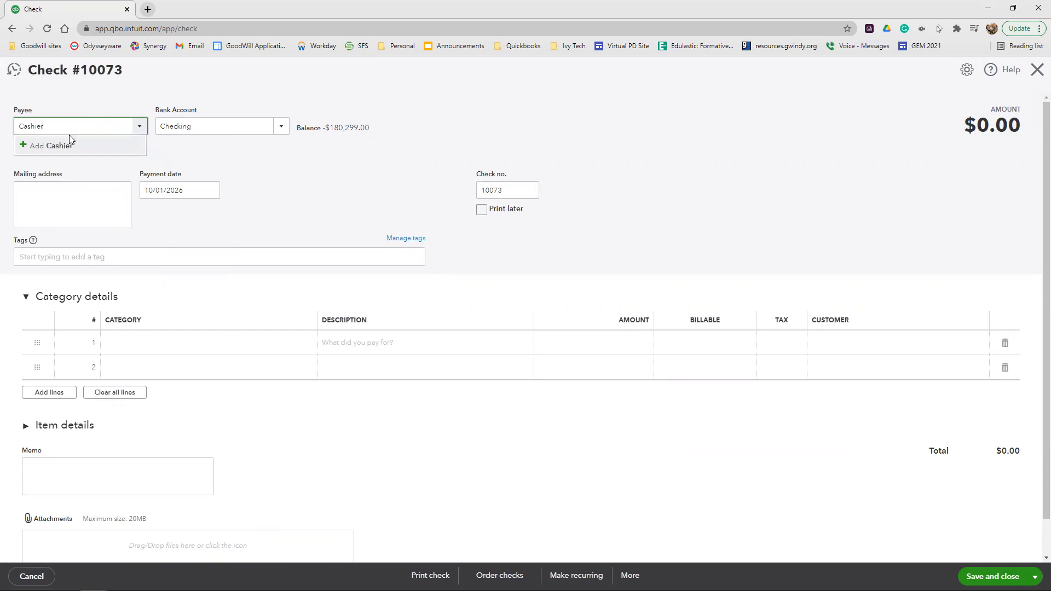
left_click(59, 144)
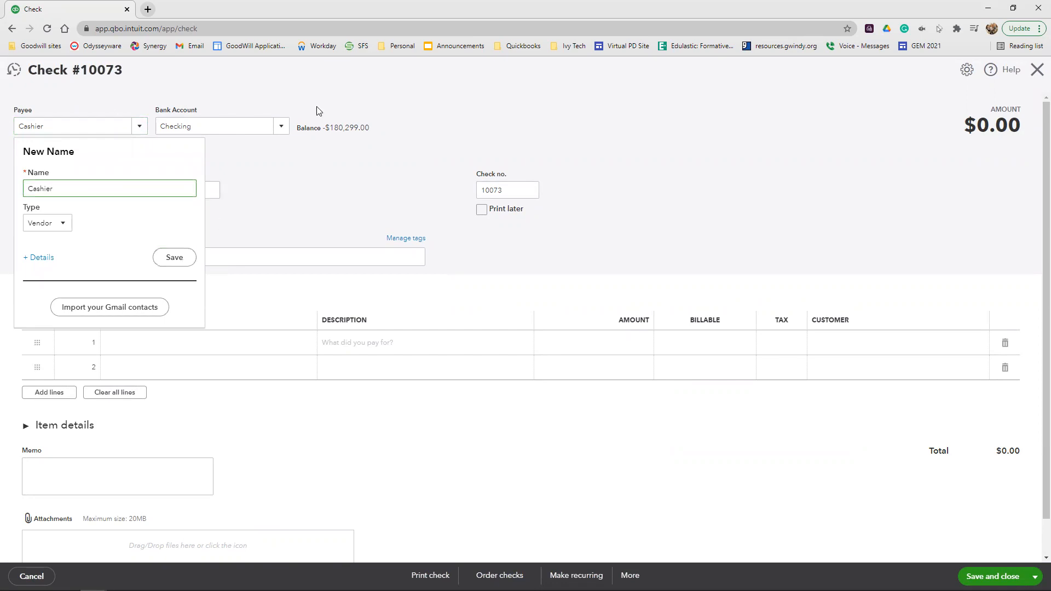
left_click(170, 258)
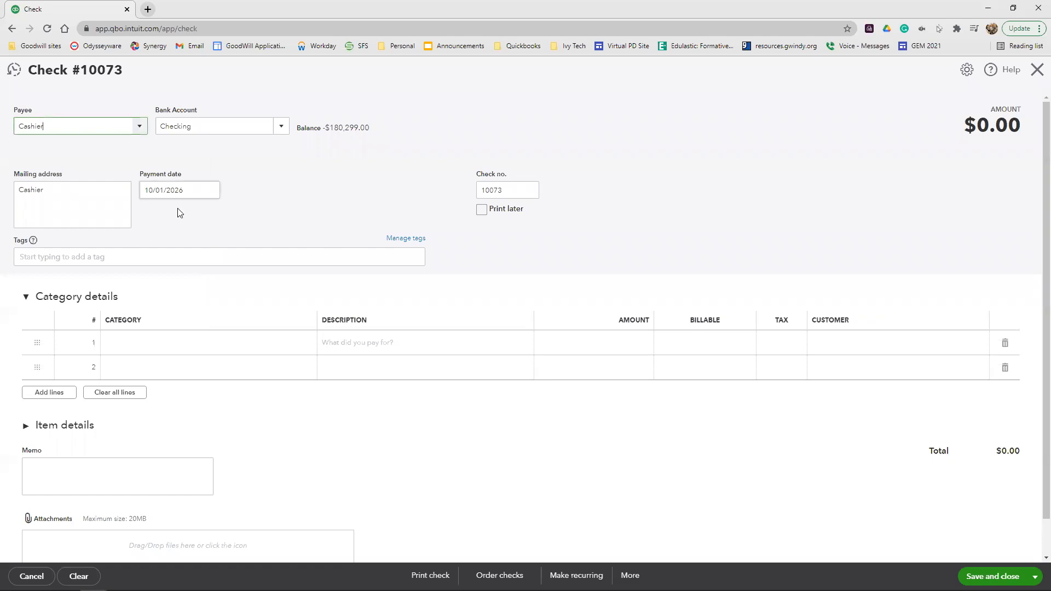
left_click(185, 182)
type("9/6/2026")
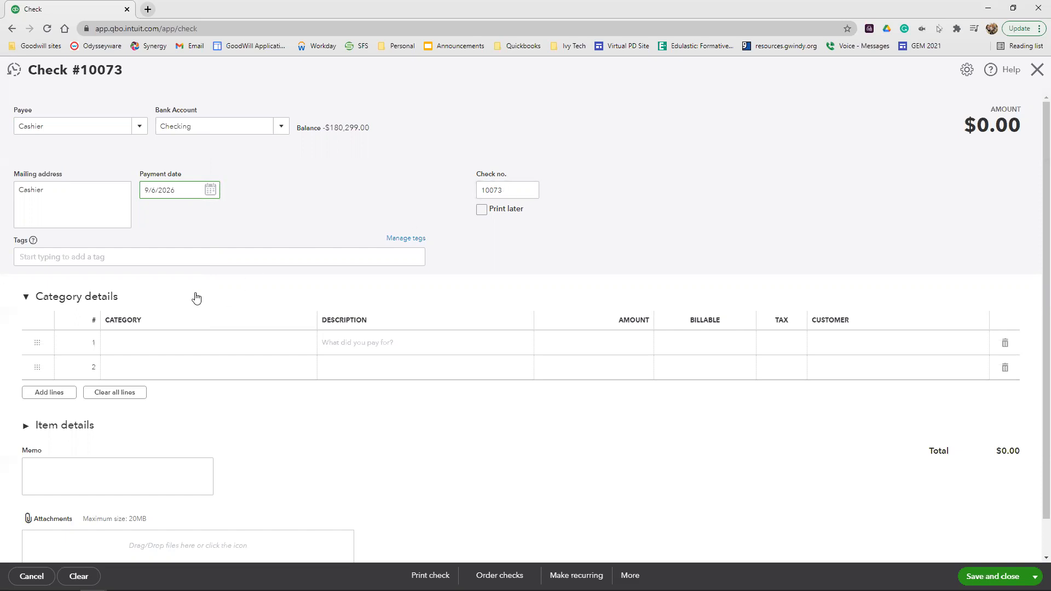
Create a Petty Cash account of type Bank, detail type Cash on hand, as the category of the check's first line.
left_click(159, 344)
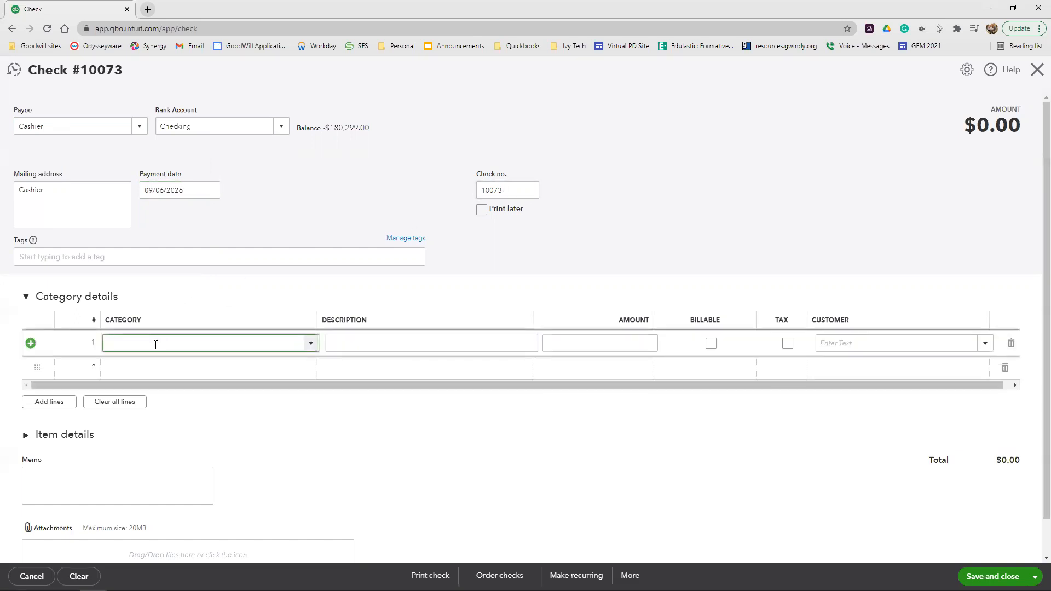
type("Petty C")
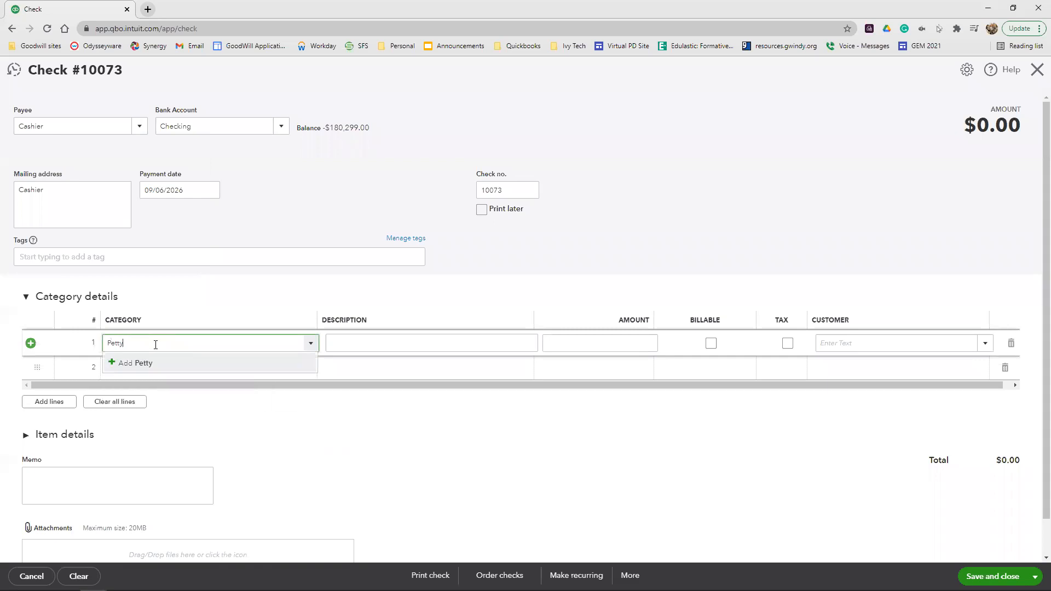
type("ash")
left_click(158, 363)
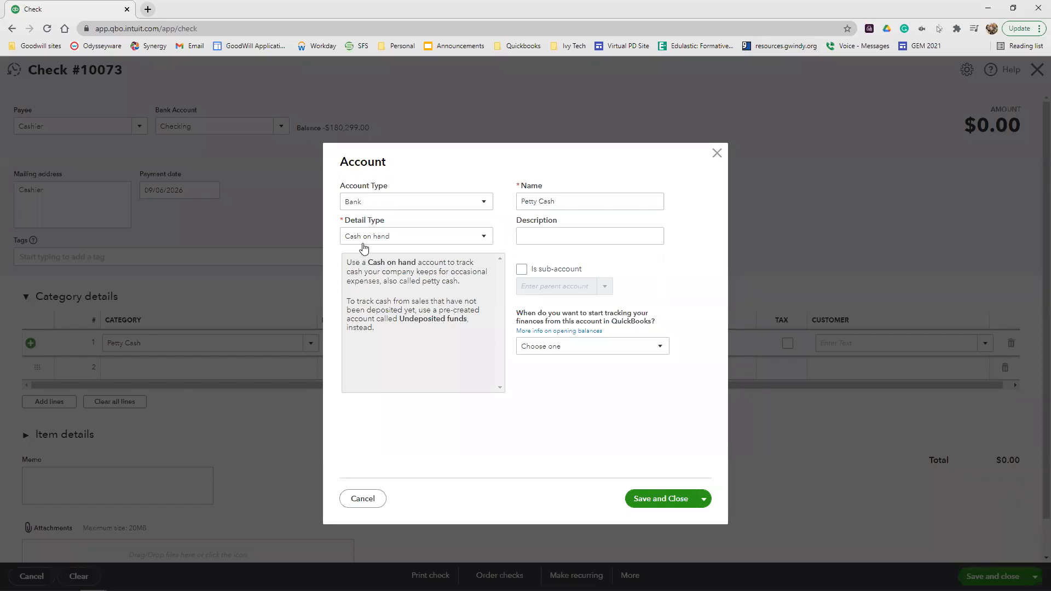
left_click(546, 207)
left_click(661, 498)
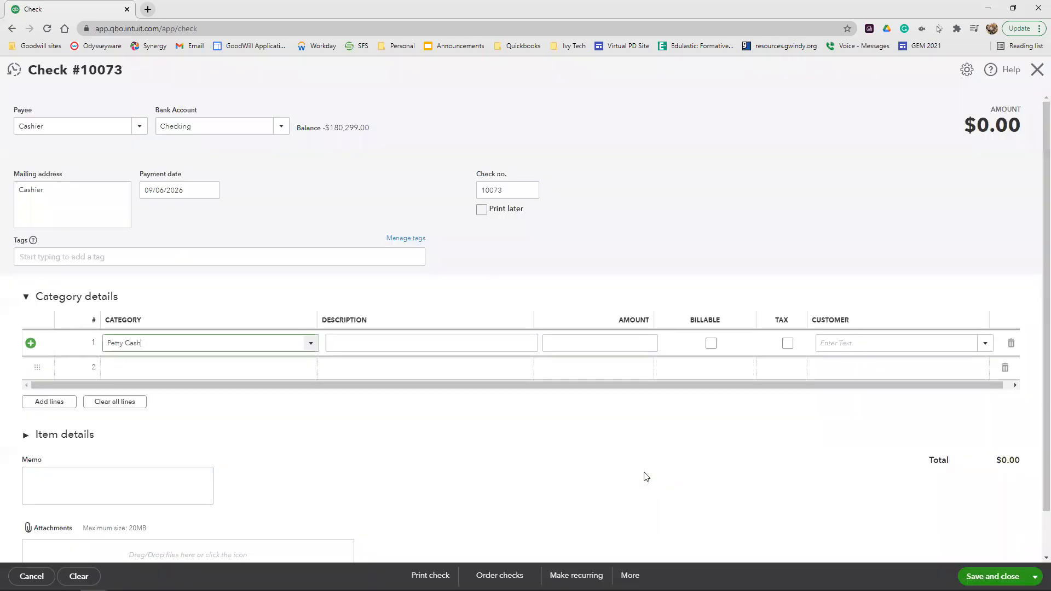
Describe the Petty Cash line as "to establish petty cash", set its amount to 150, and save and close the check.
left_click(397, 347)
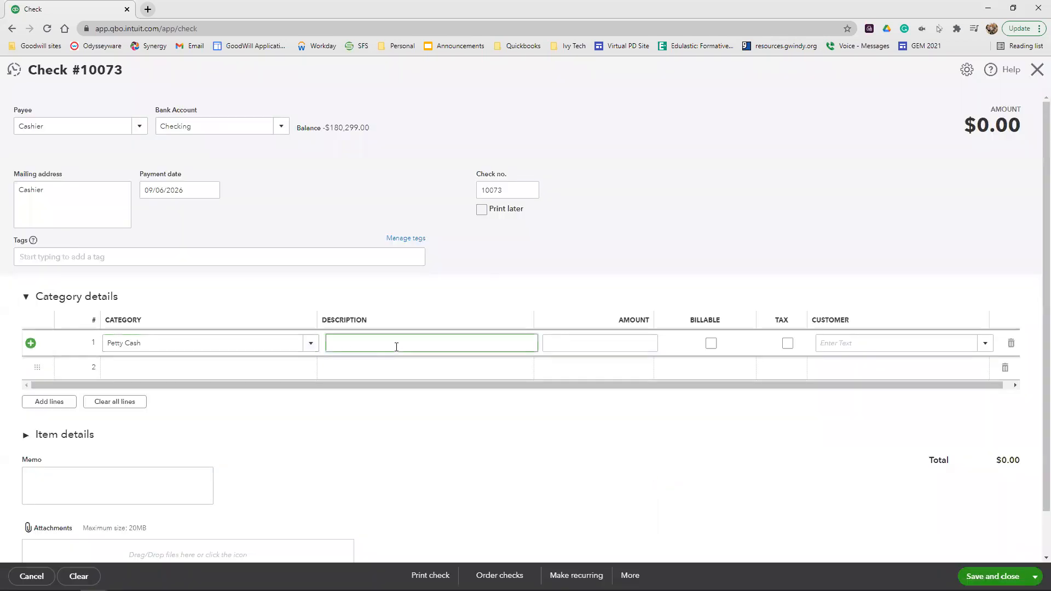
type("to establish petty cash")
left_click(622, 341)
type("150")
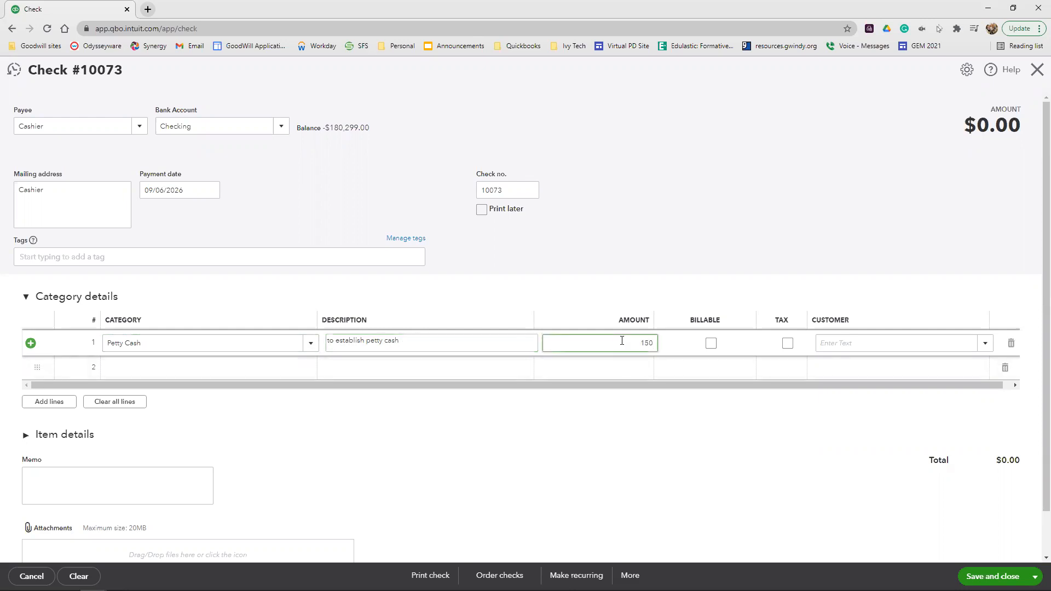
left_click(1007, 576)
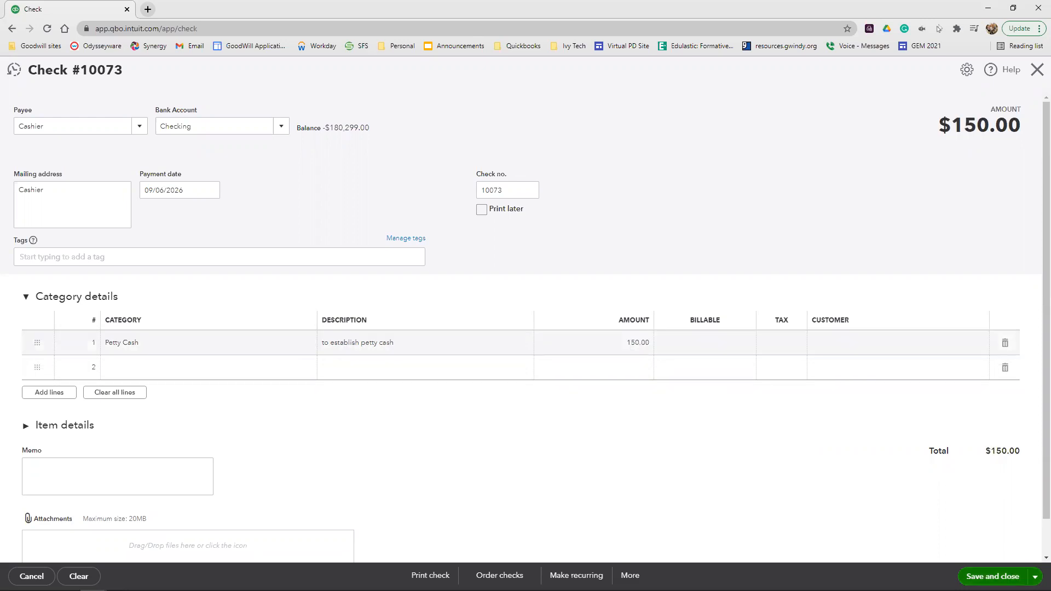
left_click(1038, 69)
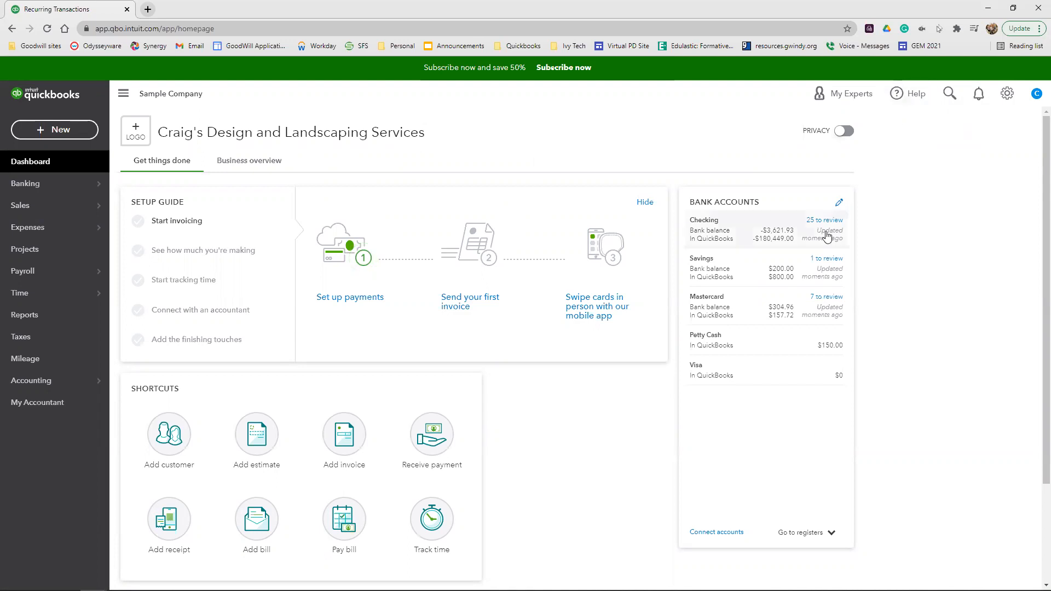
Start a new expense paid from the Petty Cash account with payment date 09/08/2026.
left_click(55, 130)
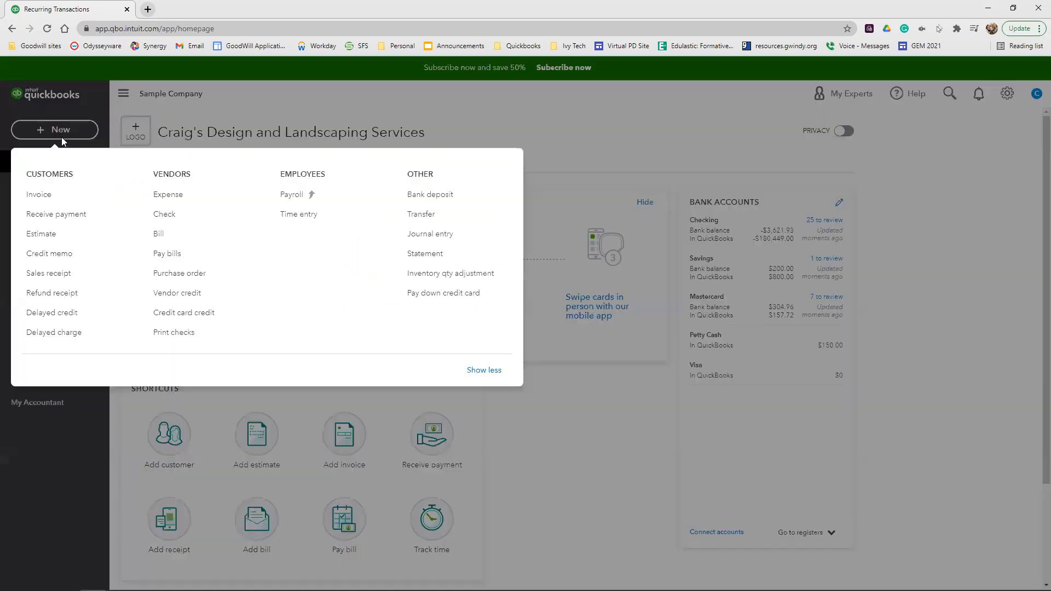
left_click(173, 198)
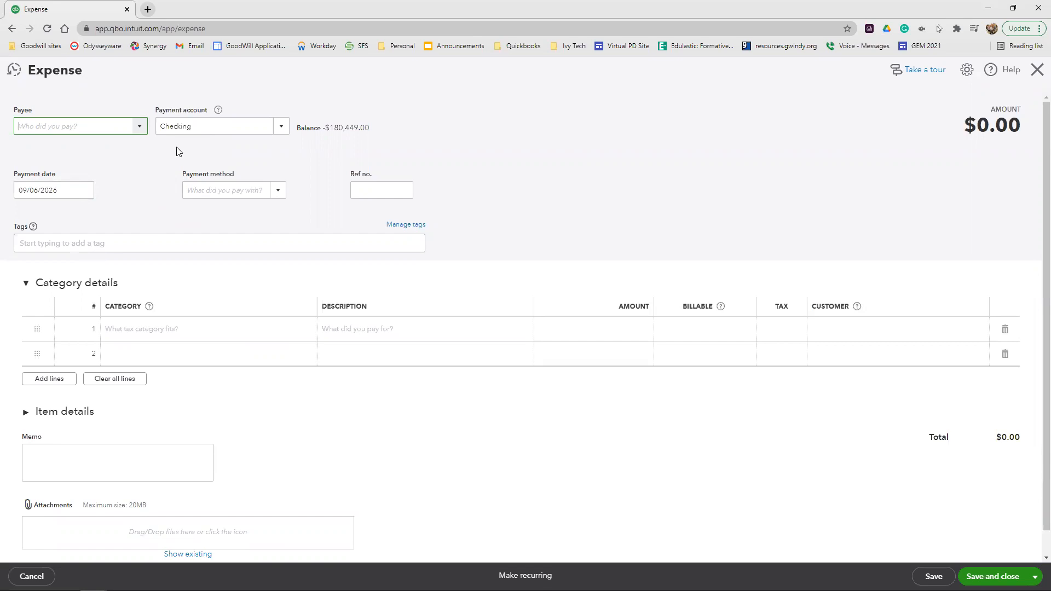
left_click(257, 190)
left_click(278, 191)
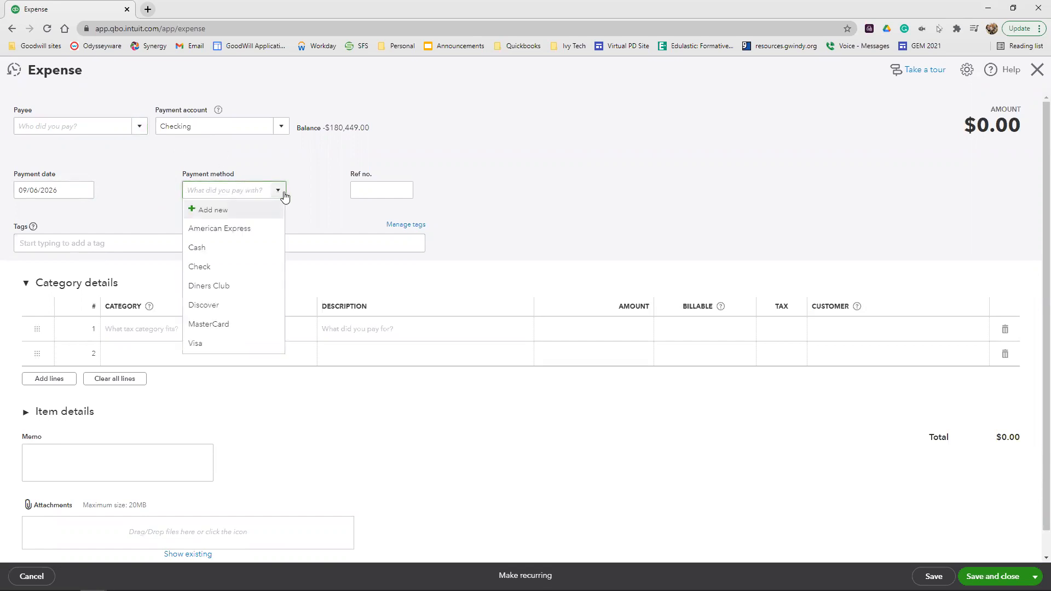
left_click(309, 176)
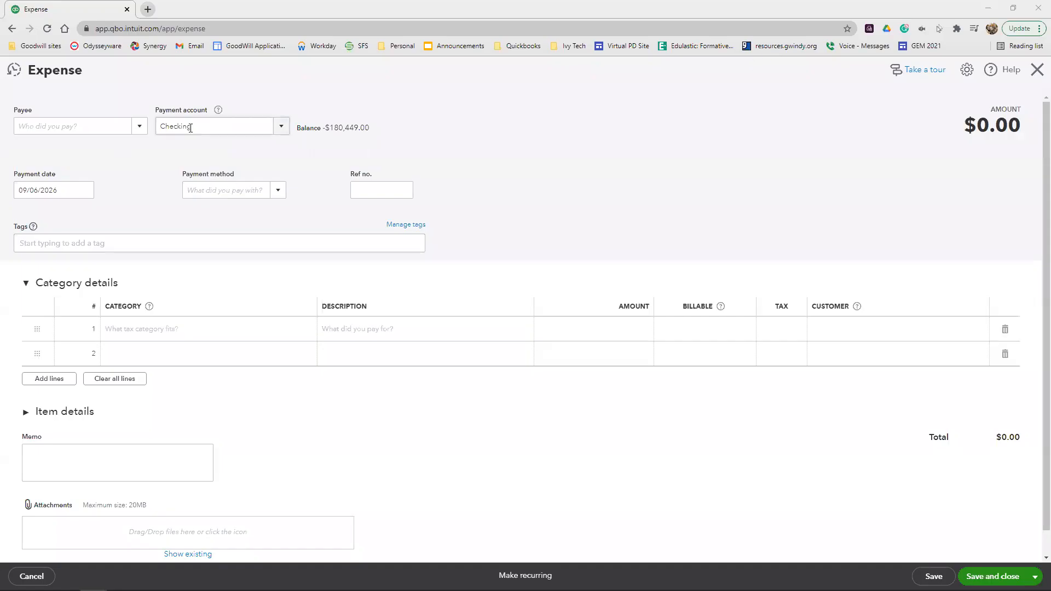
left_click(219, 127)
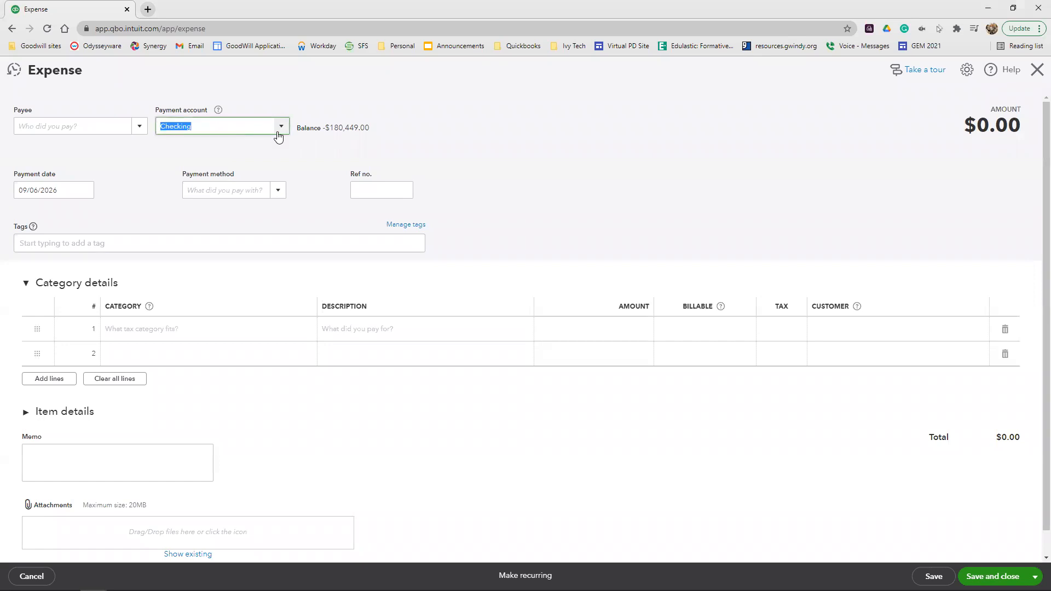
type("Petty Cash")
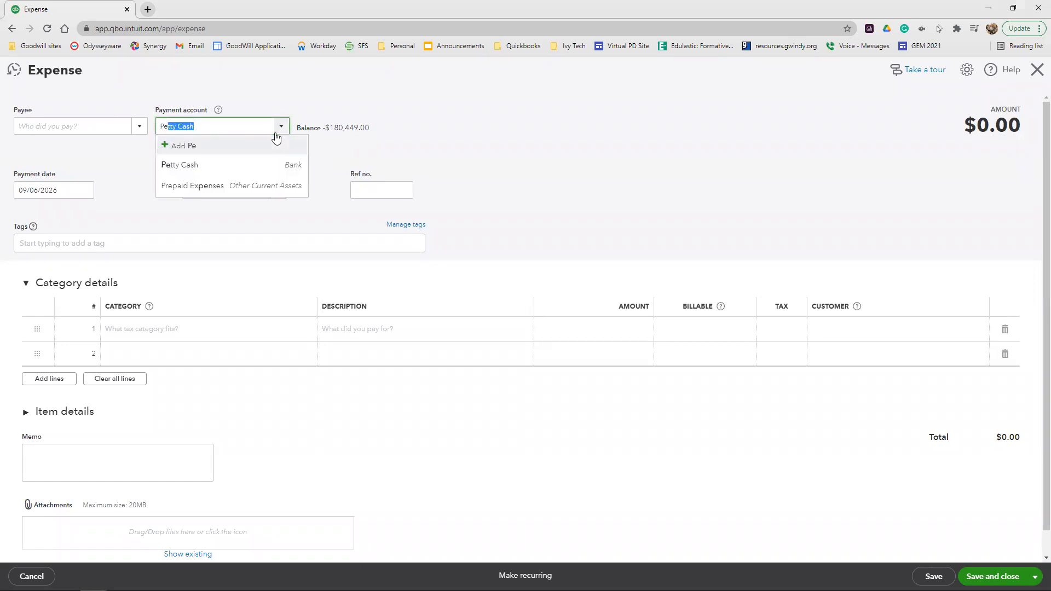
left_click(219, 162)
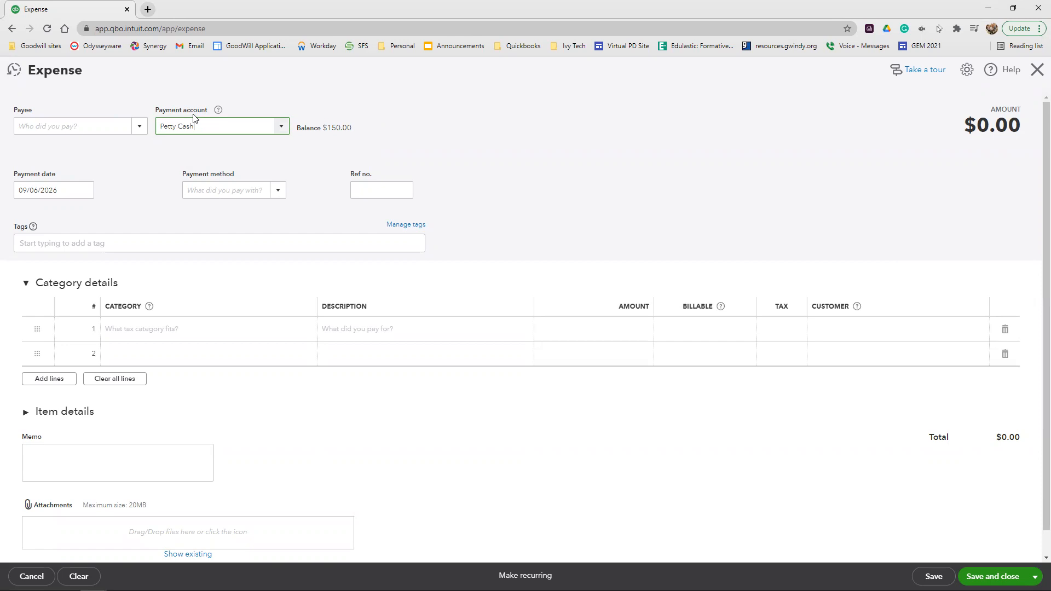
left_click(53, 187)
type("9/8/2026")
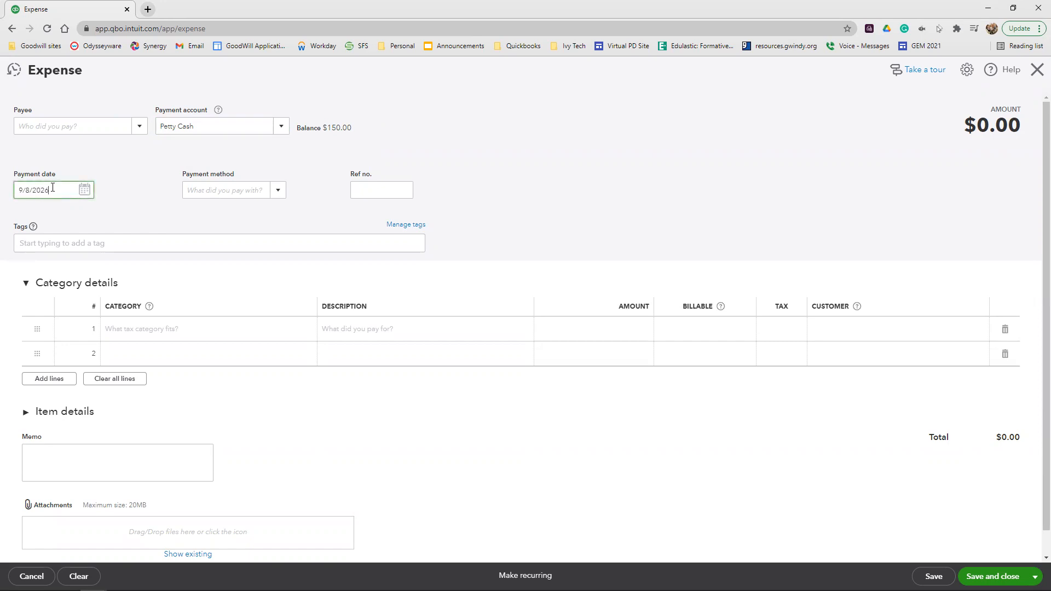
Categorize the first expense line as Job Expenses:Permits and describe it as reimbursement for permits on the named customer's job site.
left_click(153, 327)
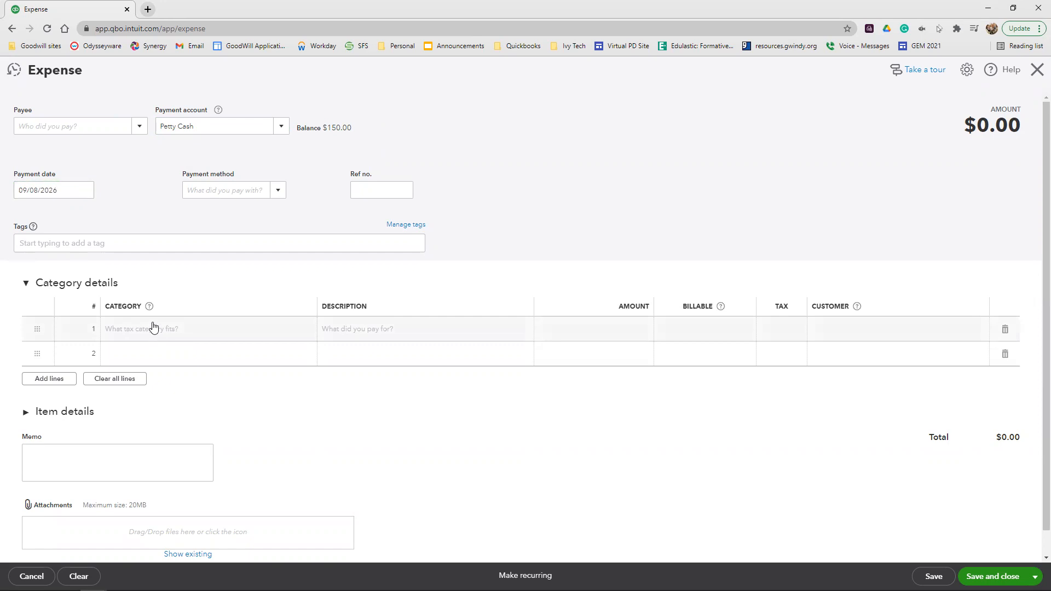
left_click(158, 329)
type("Permits")
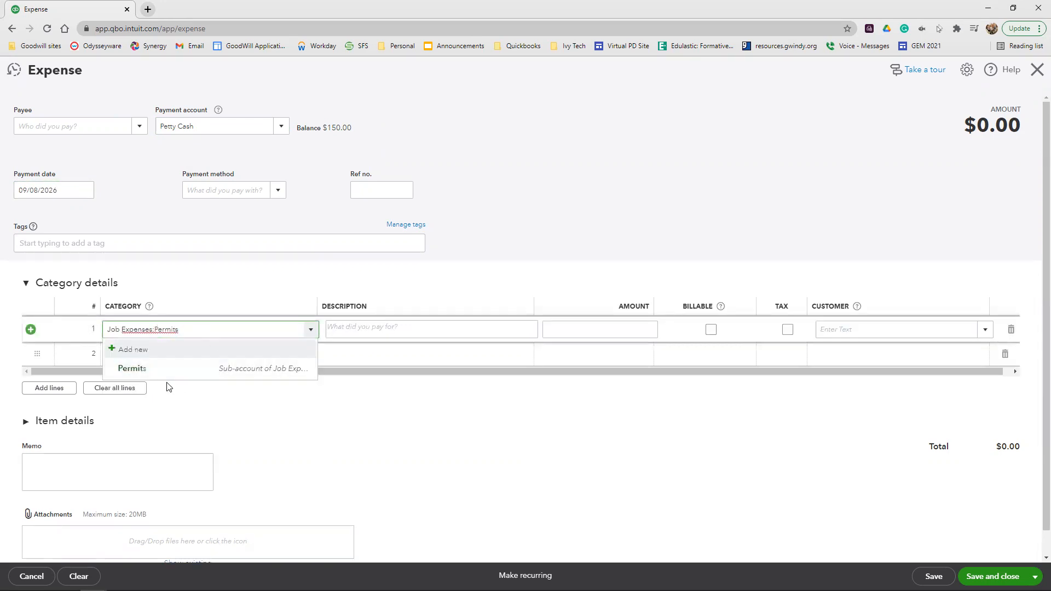
left_click(154, 368)
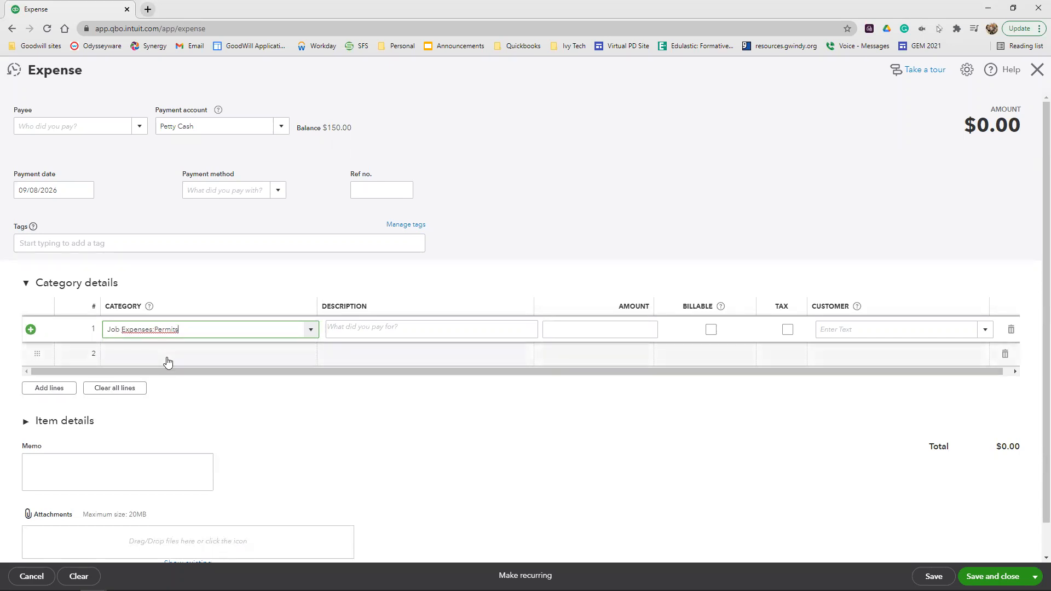
left_click(351, 327)
type("re")
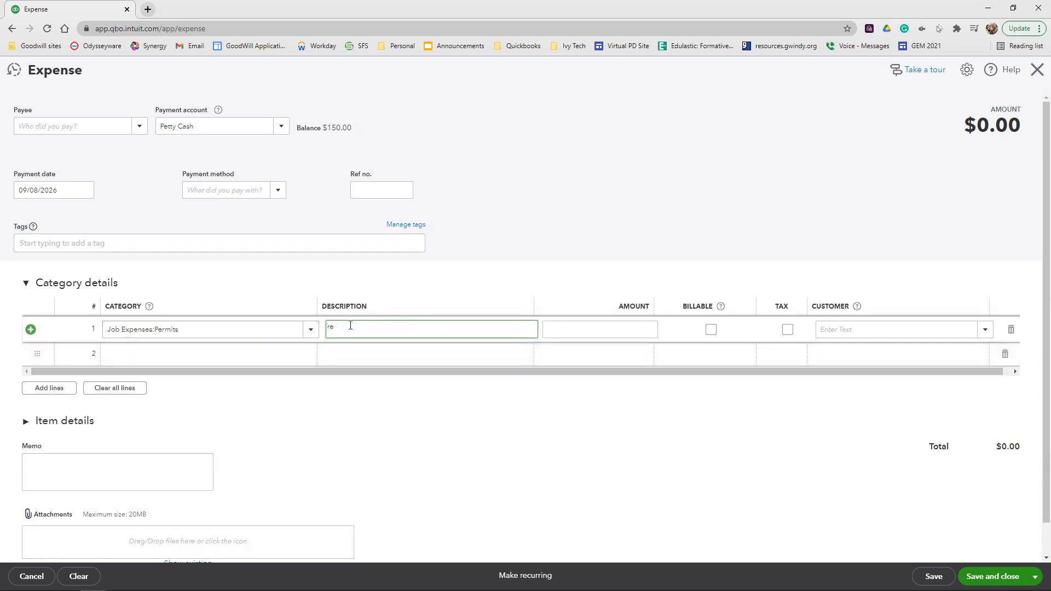
type("imburstement for permits on Smith job site")
Set the permits line's amount to 26, then save and close the expense.
left_click(557, 329)
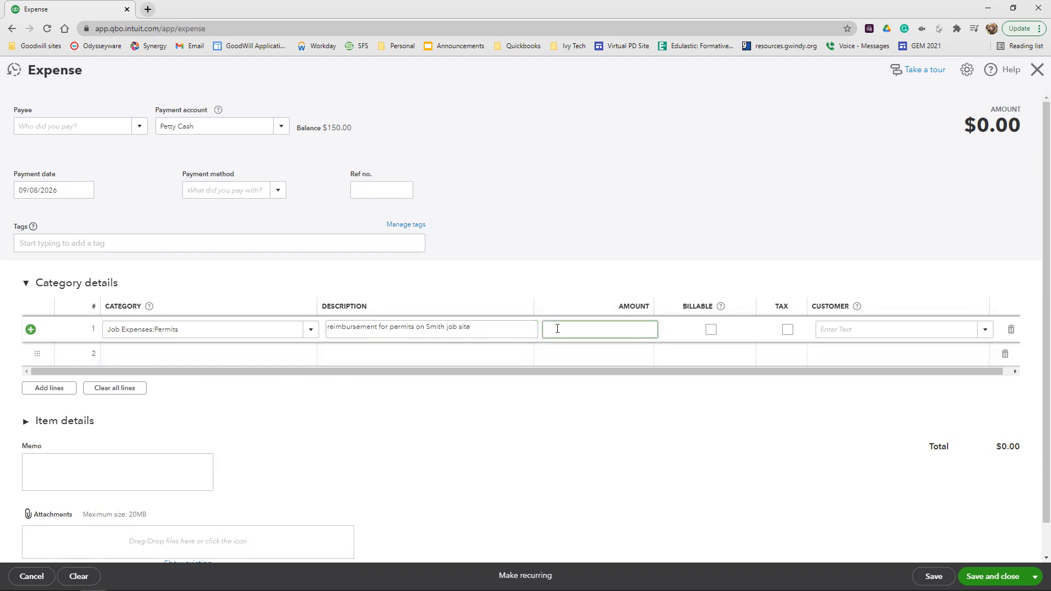
type("26")
left_click(618, 115)
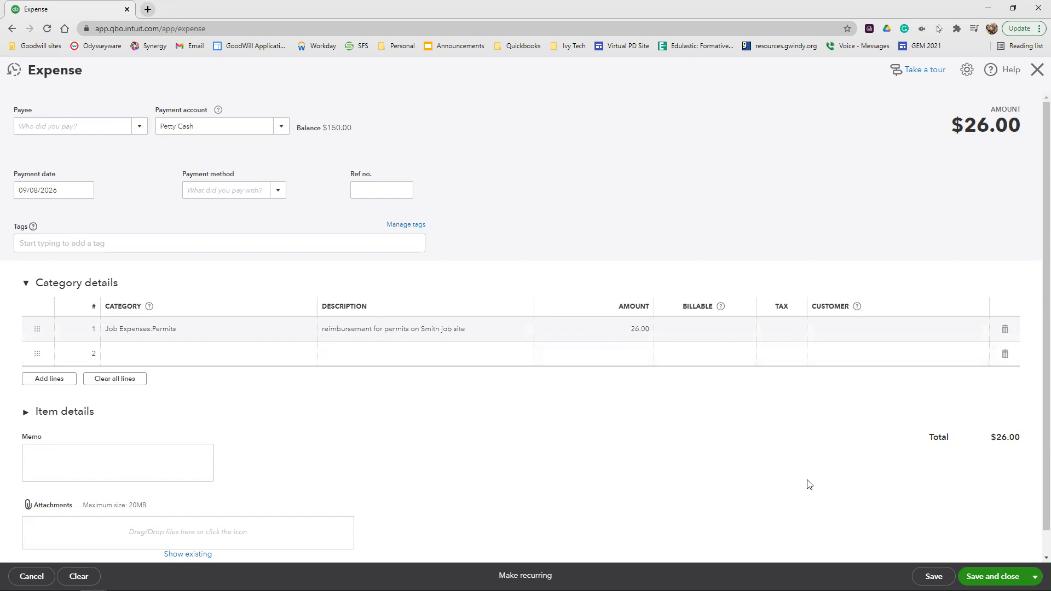
left_click(993, 577)
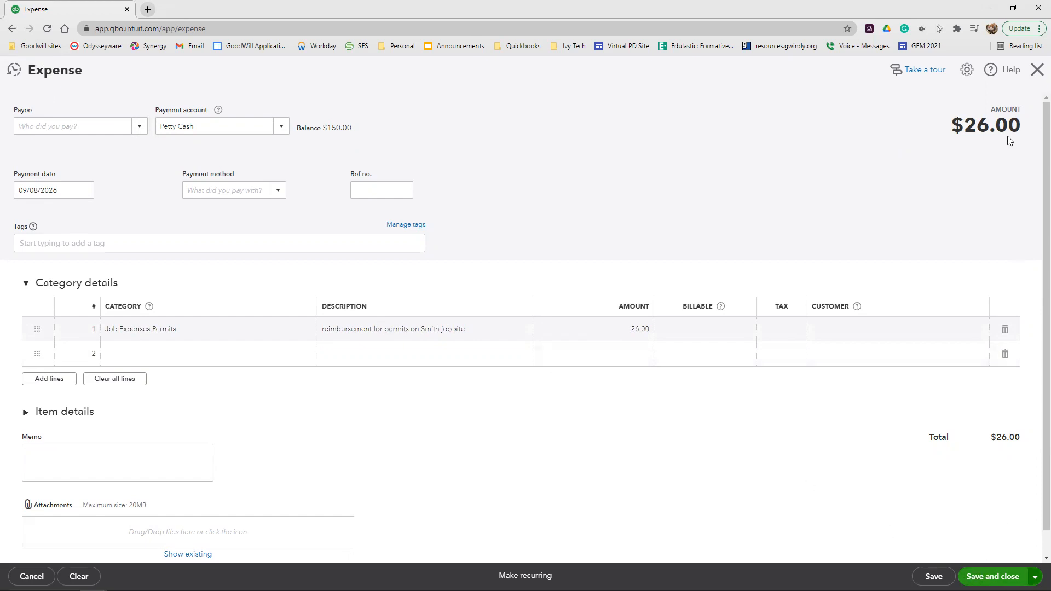
left_click(1038, 70)
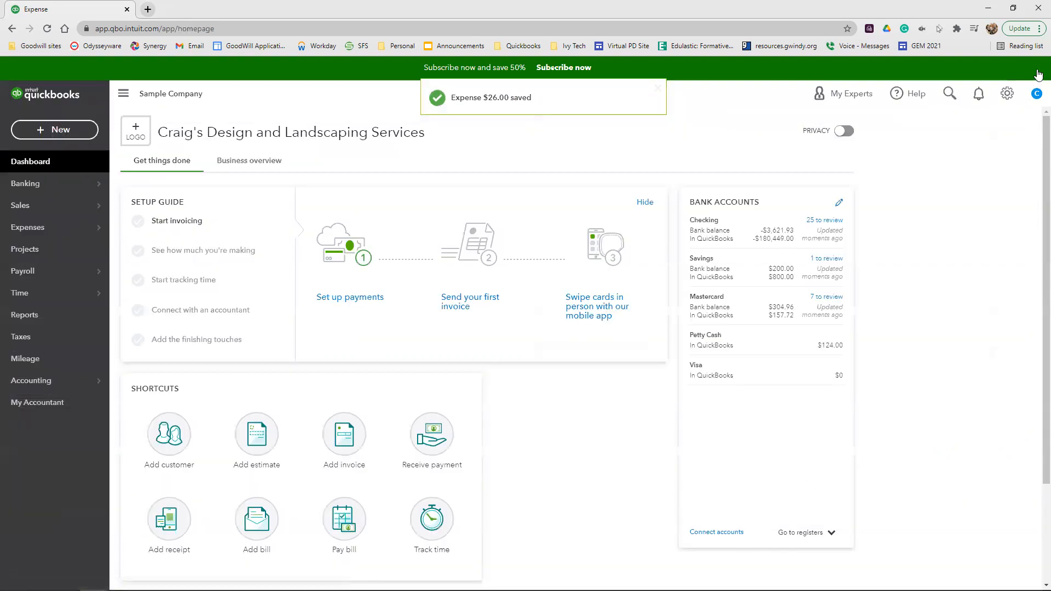